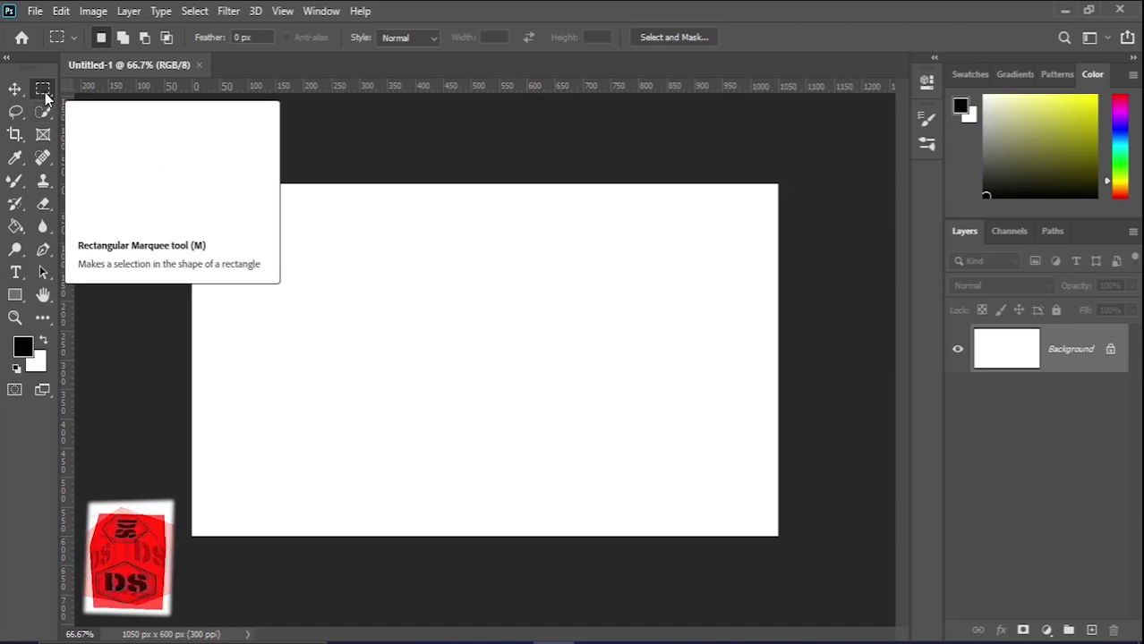
Step: Show the marquee tool flyout: Rectangular, Elliptical, Single Row and Single Column Marquee
right_click(43, 89)
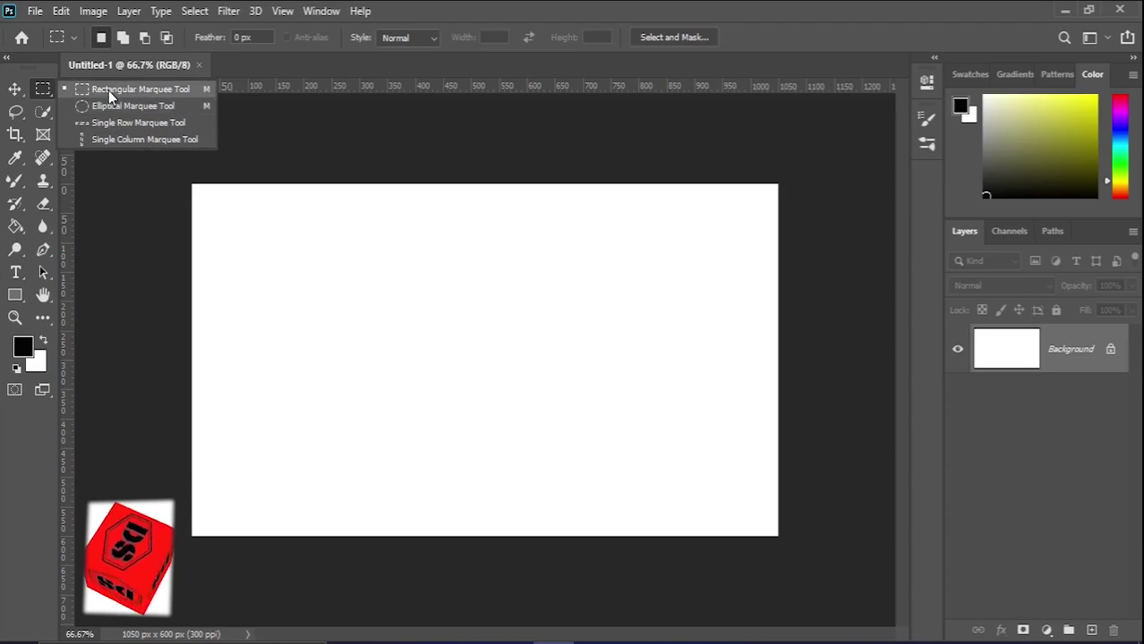
Step: Keep the Rectangular Marquee and select a roughly 416 × 326 px rectangle in the canvas's upper-left
click(137, 182)
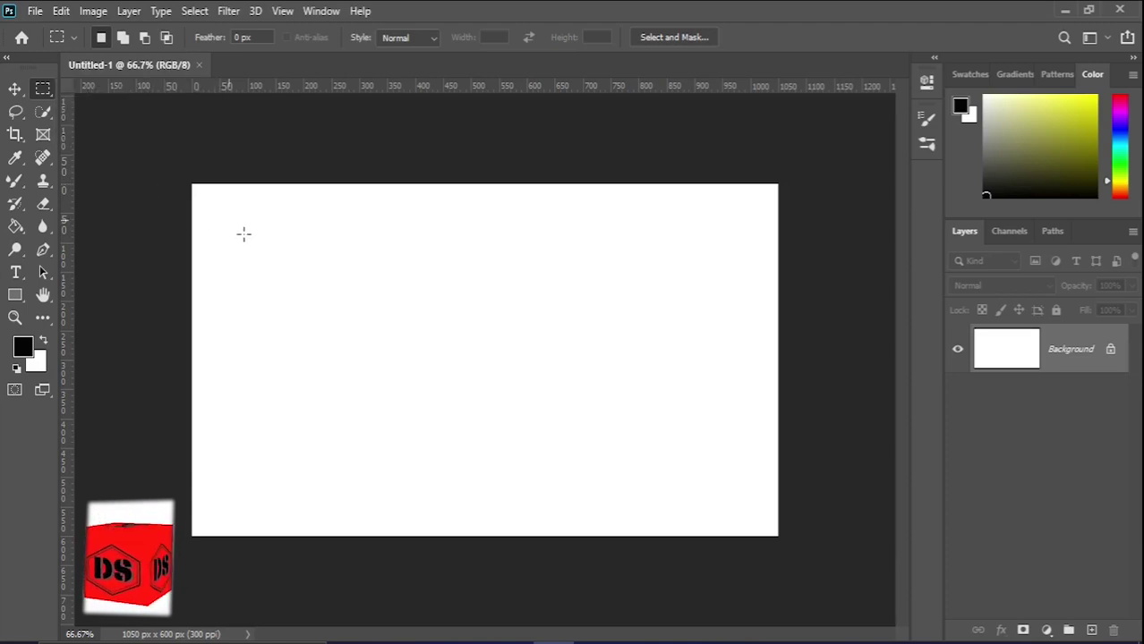
drag(229, 220, 460, 411)
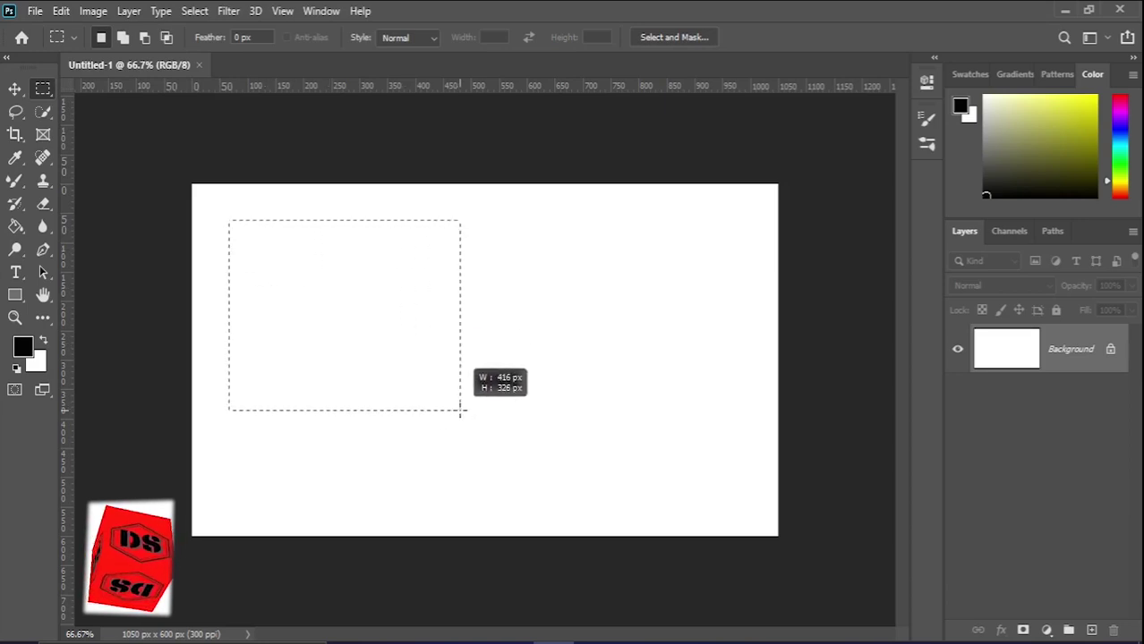
click(460, 401)
key(ctrl+z)
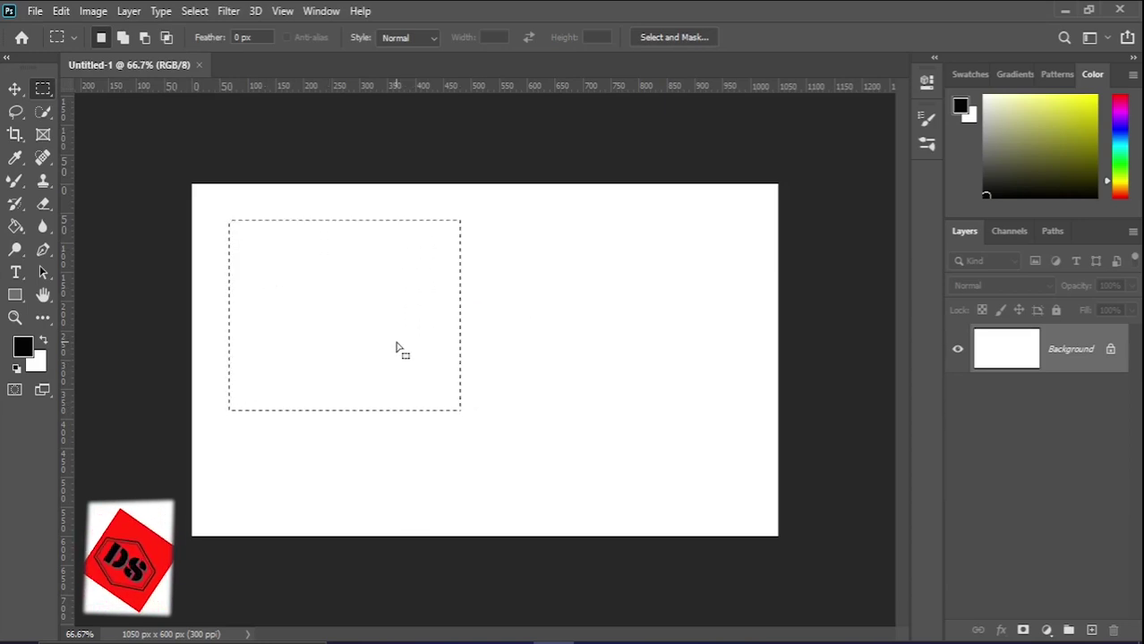
Step: Reopen the marquee tool list, then close it and drop the old selection
right_click(46, 91)
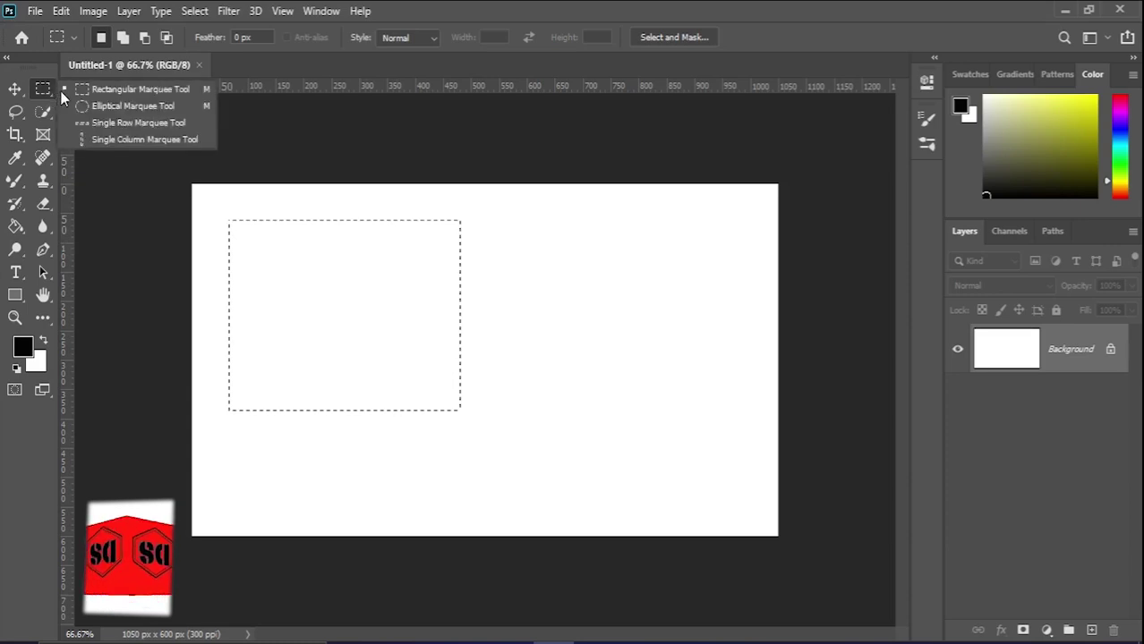
click(63, 91)
right_click(43, 90)
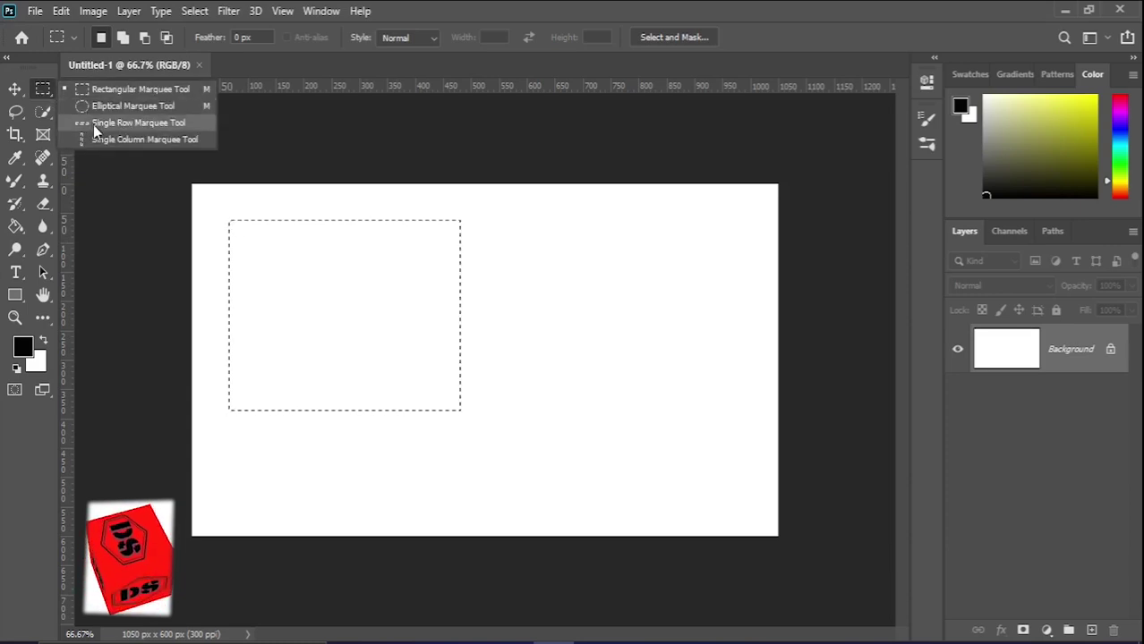
click(173, 197)
Step: Select a small top-left rectangle, try Ctrl+J on it, and dismiss the 'No pixels are selected' warning
drag(191, 183, 273, 235)
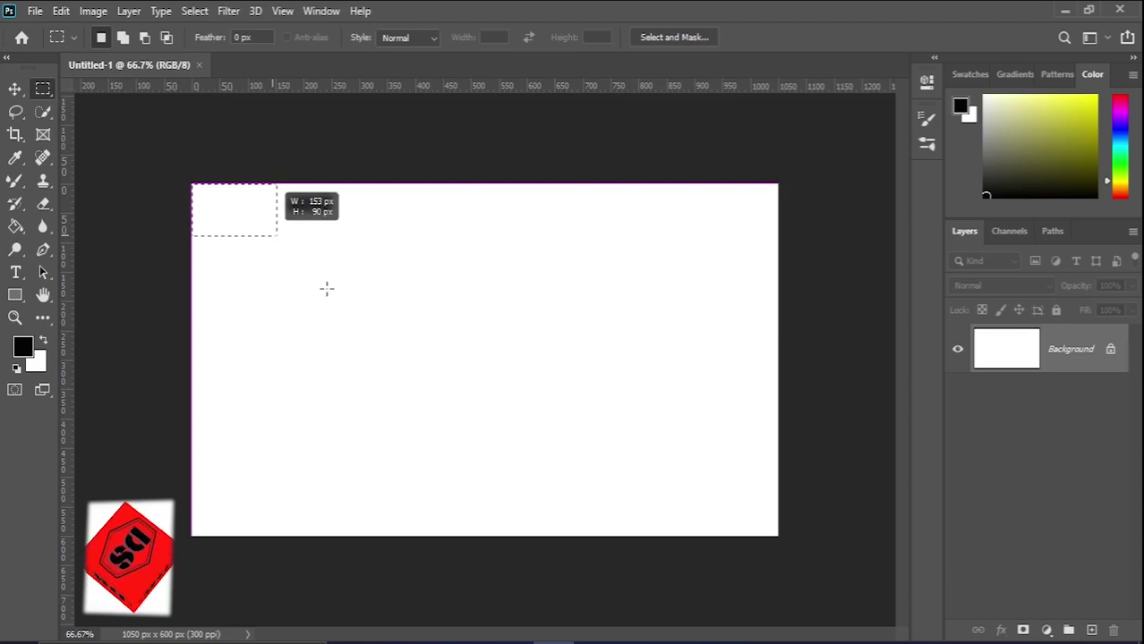
key(ctrl+j)
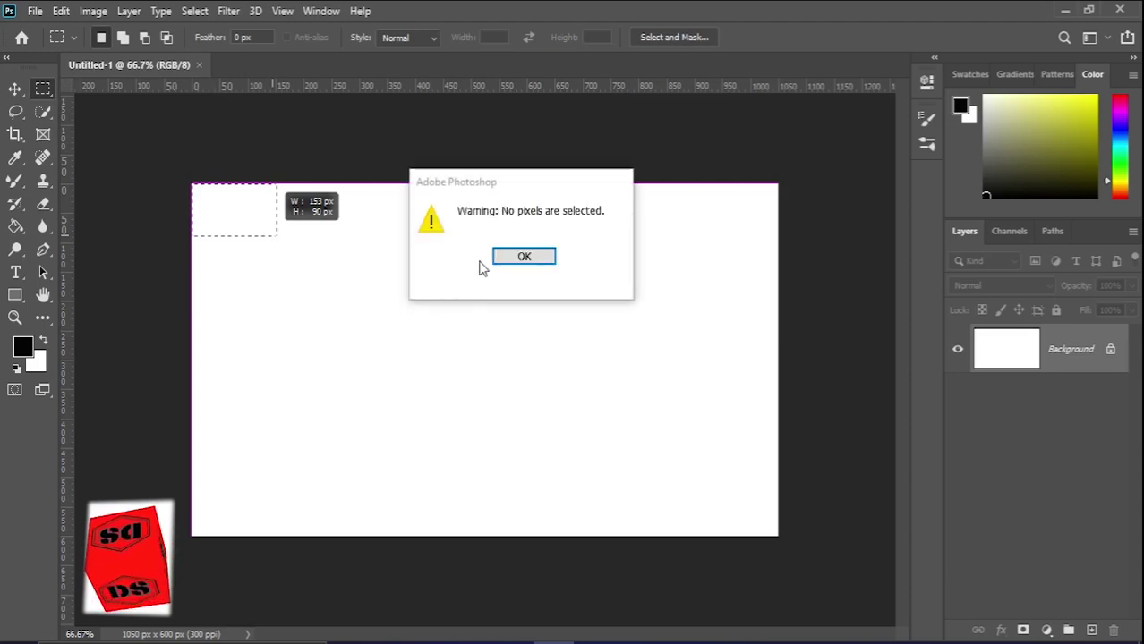
click(503, 257)
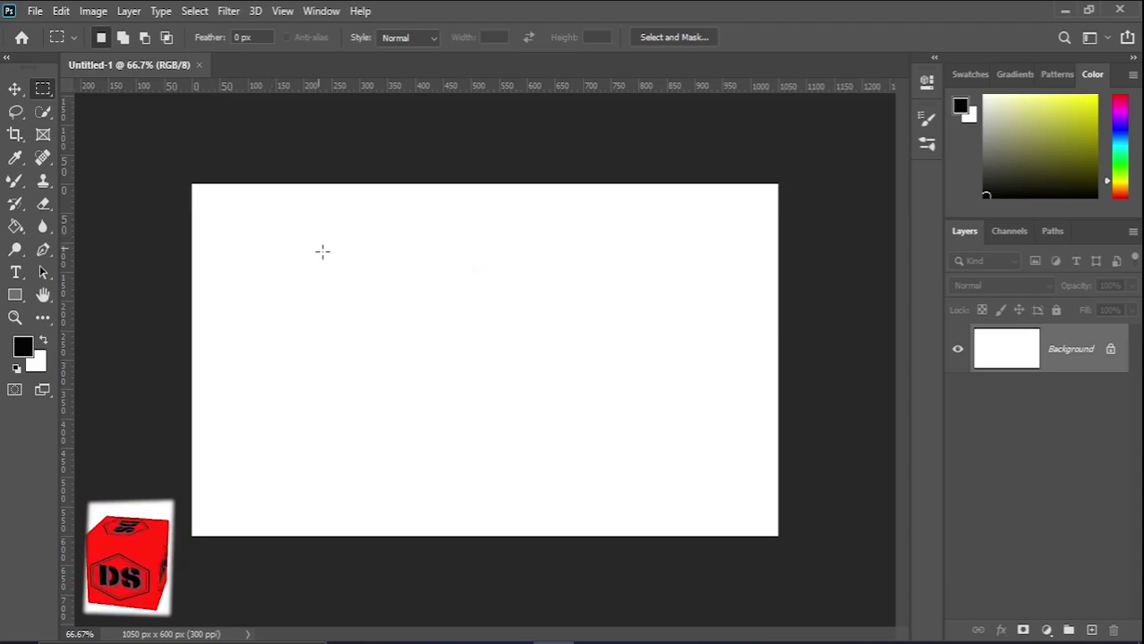
Step: Select a rectangle left of the canvas centre and fill it solid black with Alt+Backspace
drag(319, 248, 502, 401)
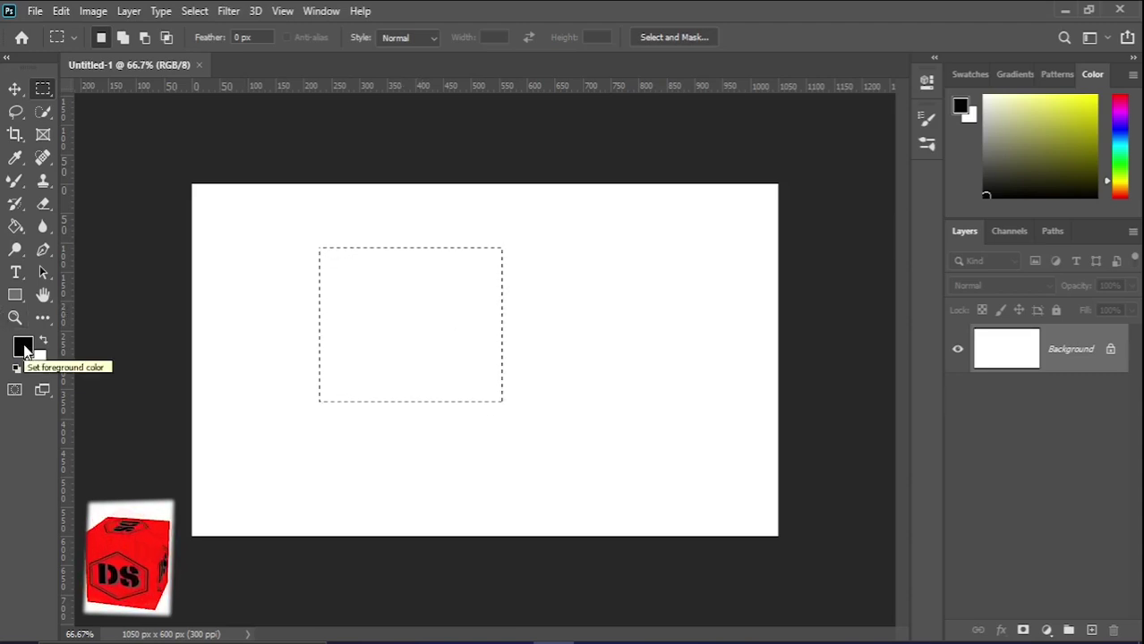
key(alt+BackSpace)
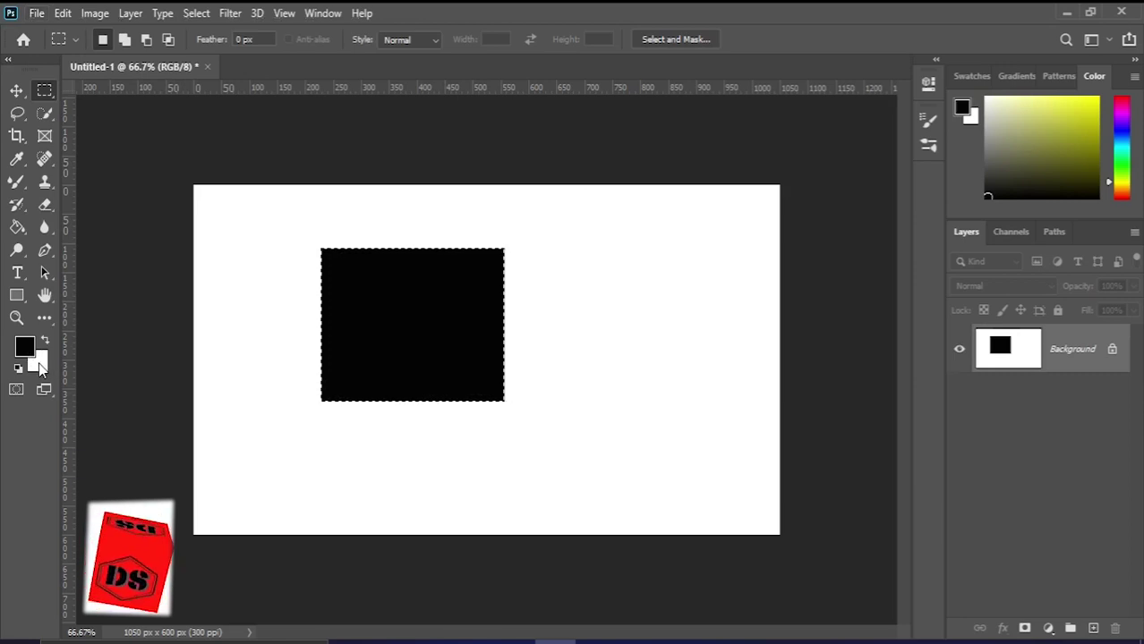
Step: Set the background colour to red ef1616 and fill the selected rectangle with it
click(40, 366)
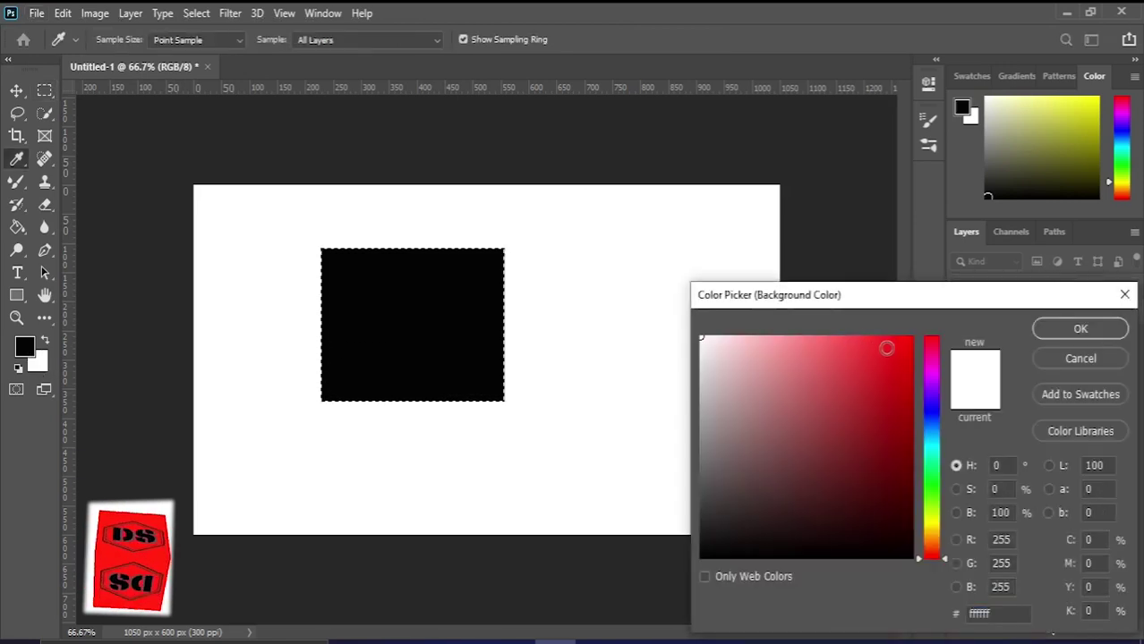
click(894, 352)
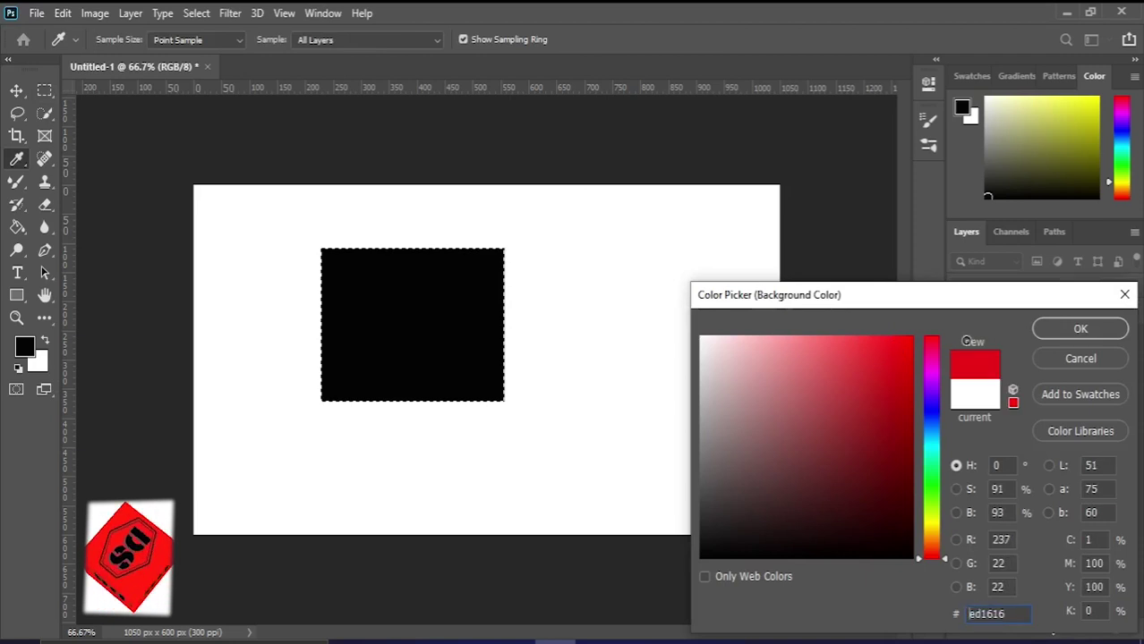
click(1080, 329)
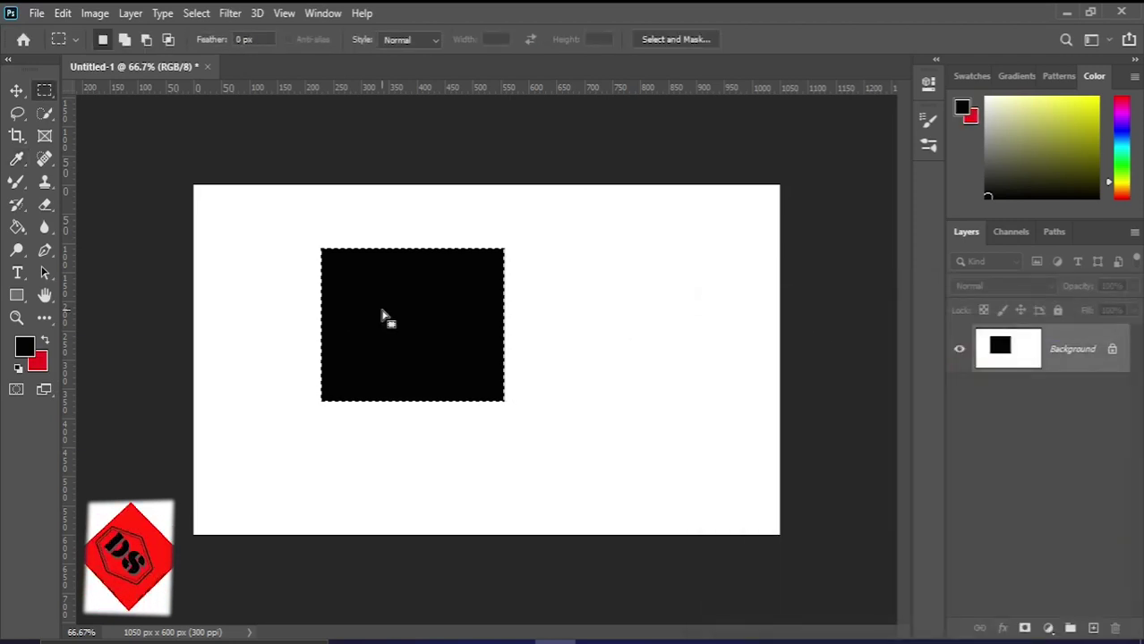
key(ctrl+BackSpace)
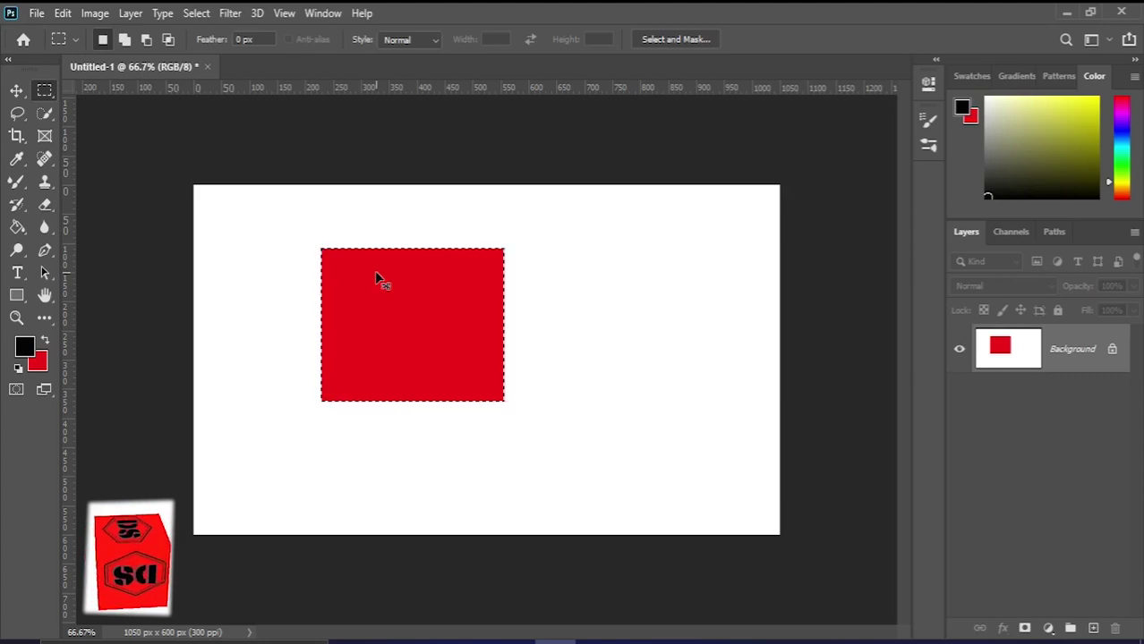
Step: Deselect the red rectangle with Ctrl+D
key(ctrl+d)
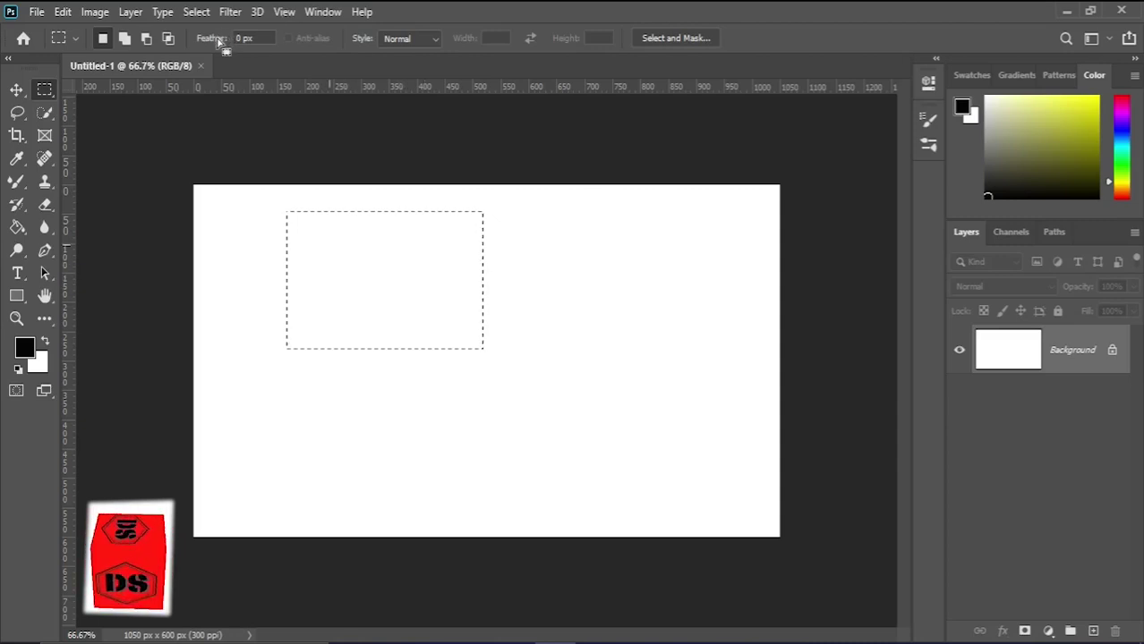
Step: Apply a 10-pixel feather to the current rectangular selection
right_click(356, 247)
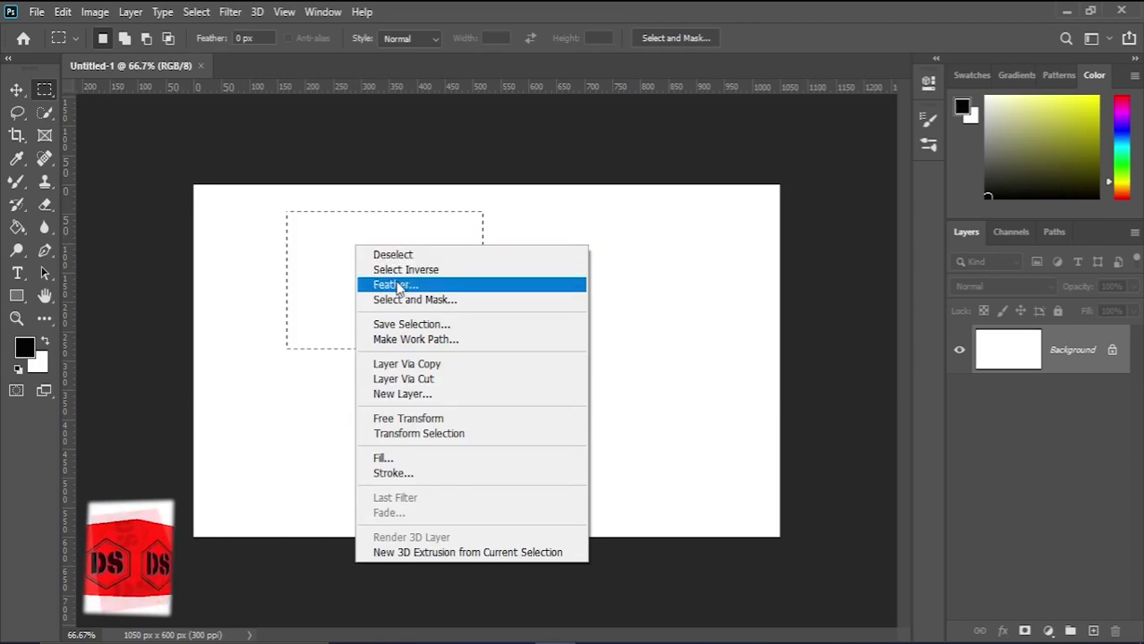
click(397, 286)
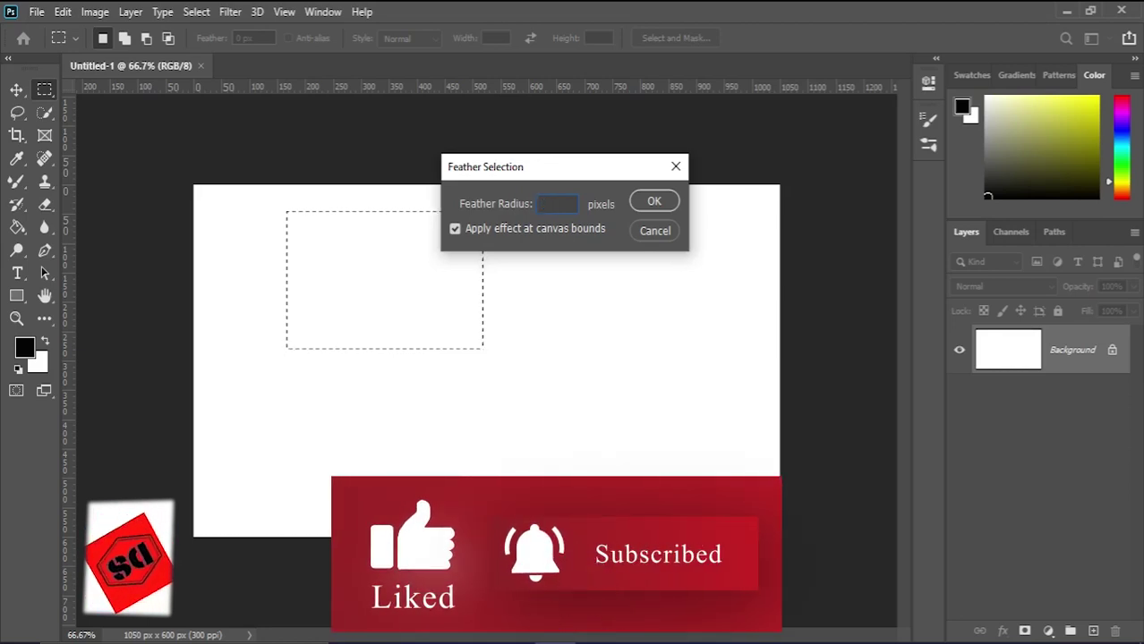
text(10)
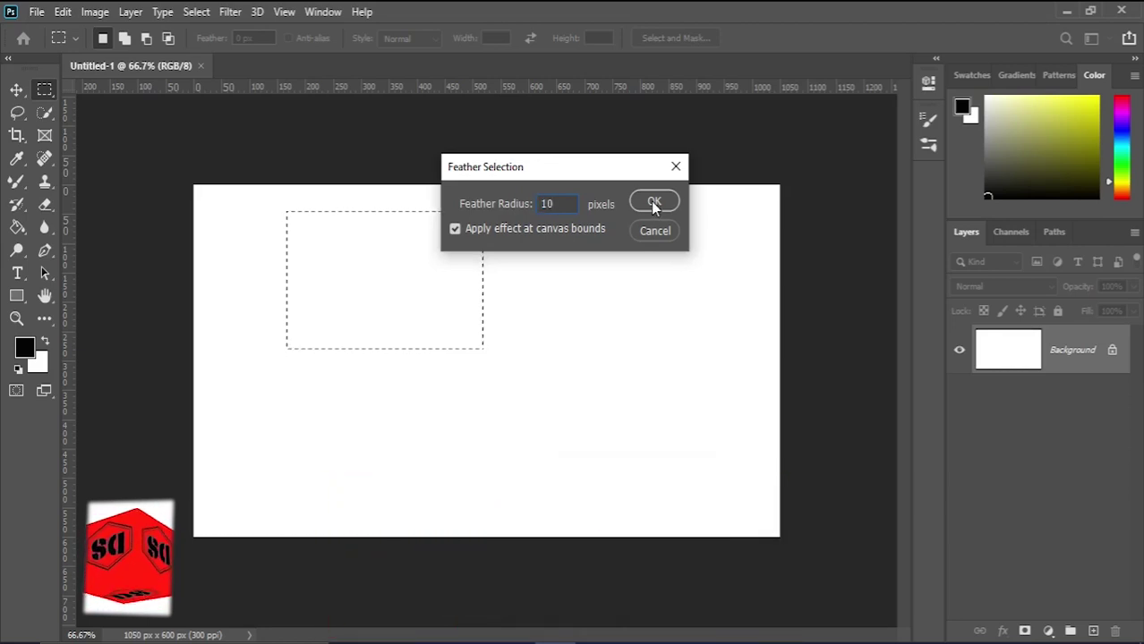
click(653, 202)
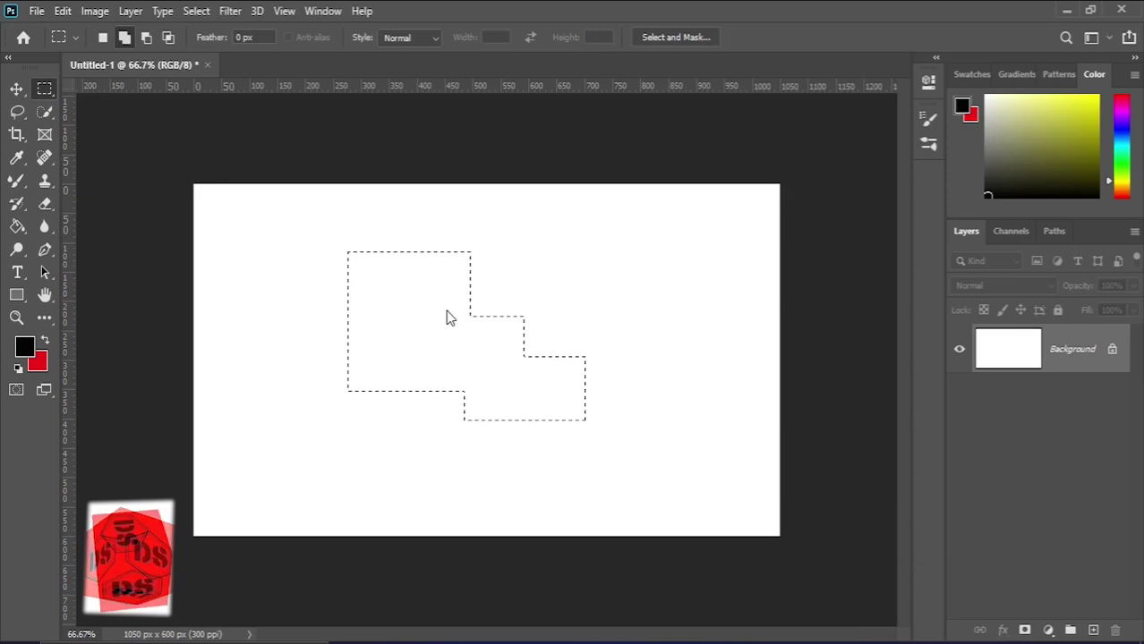
Step: Open the Feather dialog for the stepped selection with Shift+F6
right_click(448, 314)
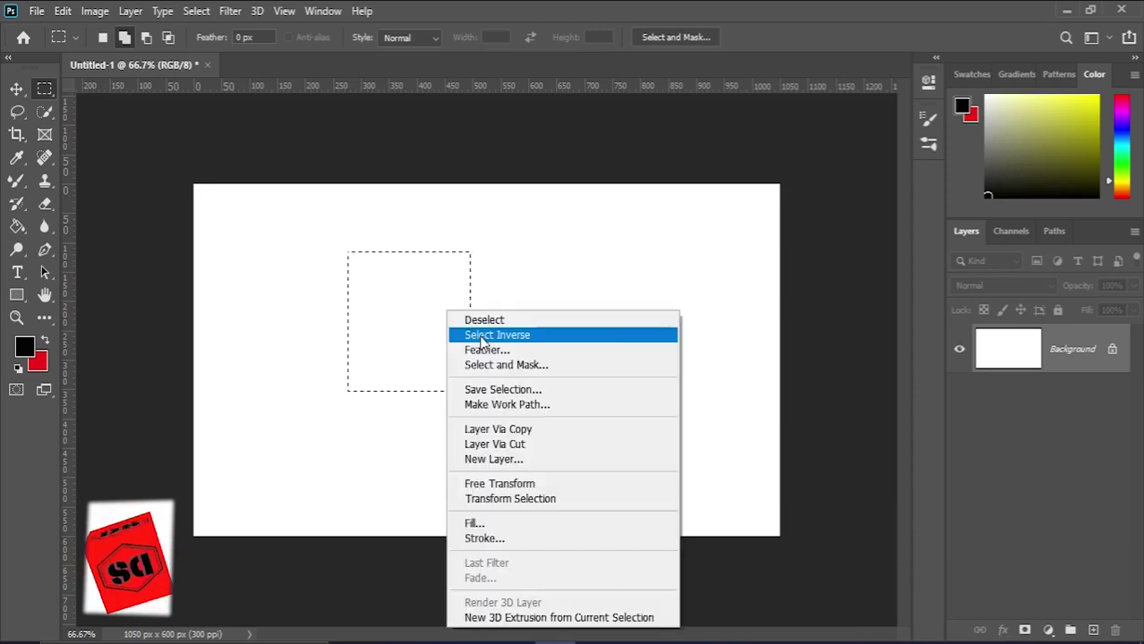
key(Escape)
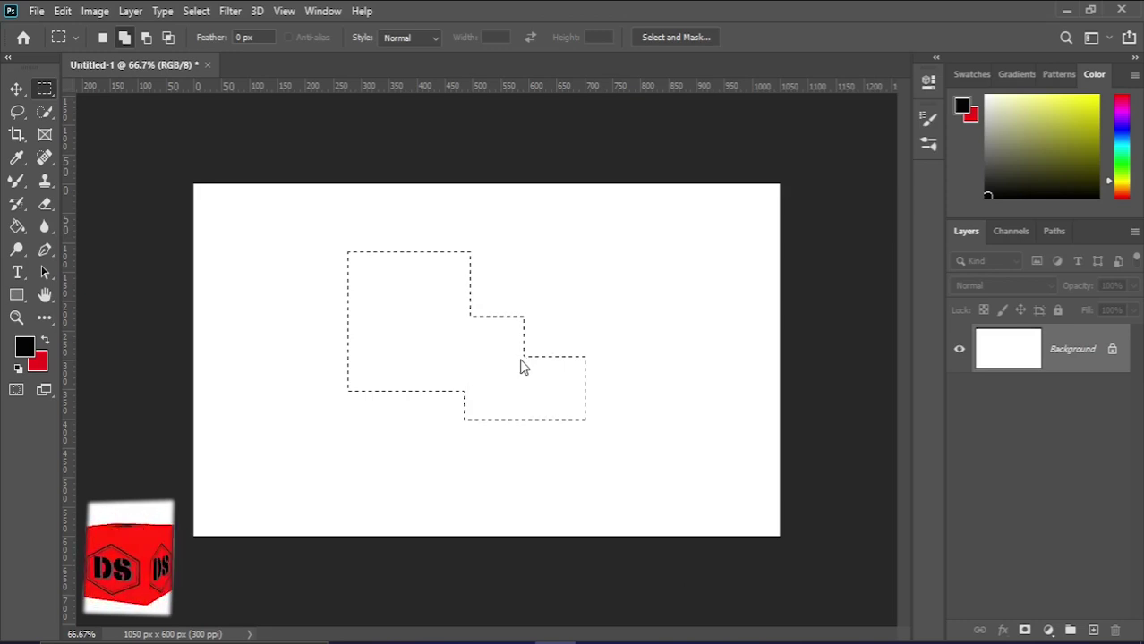
key(shift+F6)
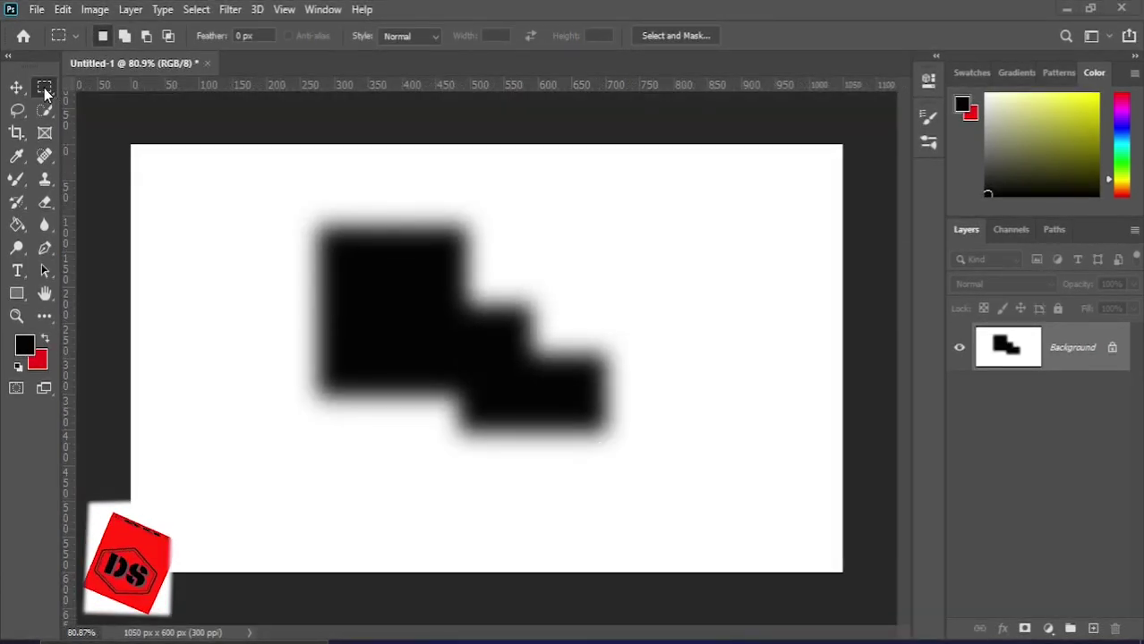
Step: Open and dismiss the marquee tool list, then click the canvas to drop the selection
right_click(44, 89)
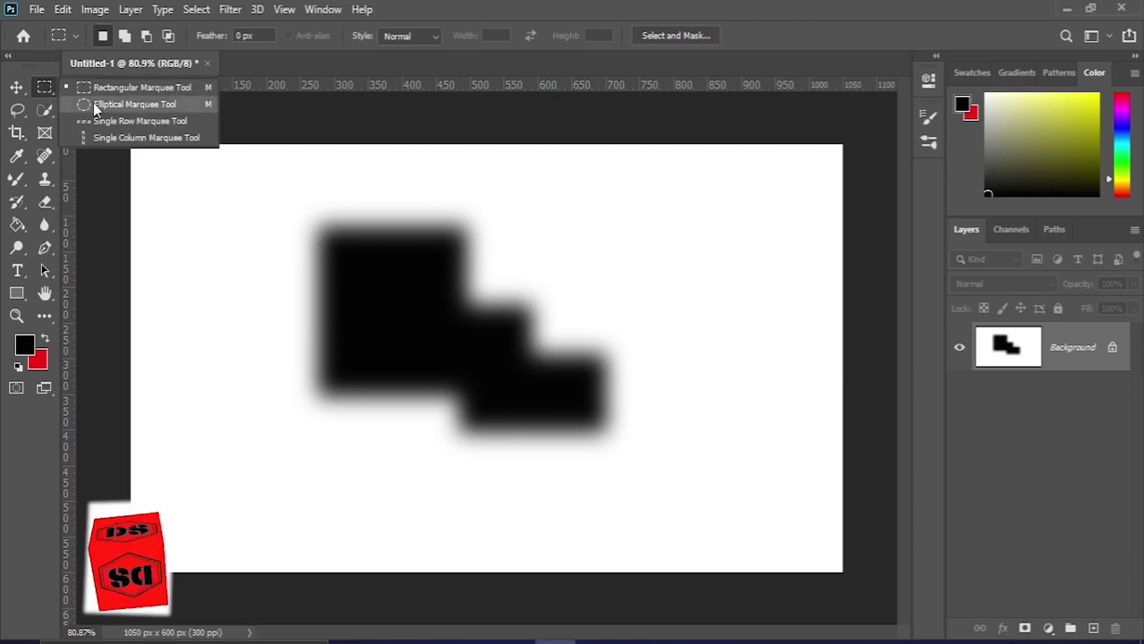
key(Escape)
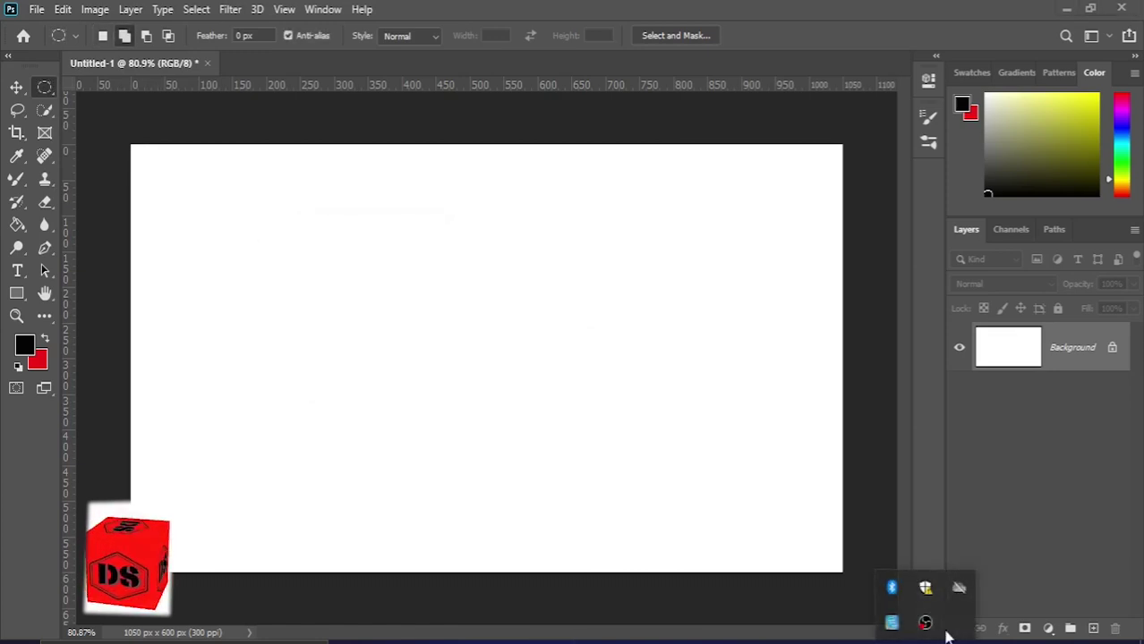
click(387, 278)
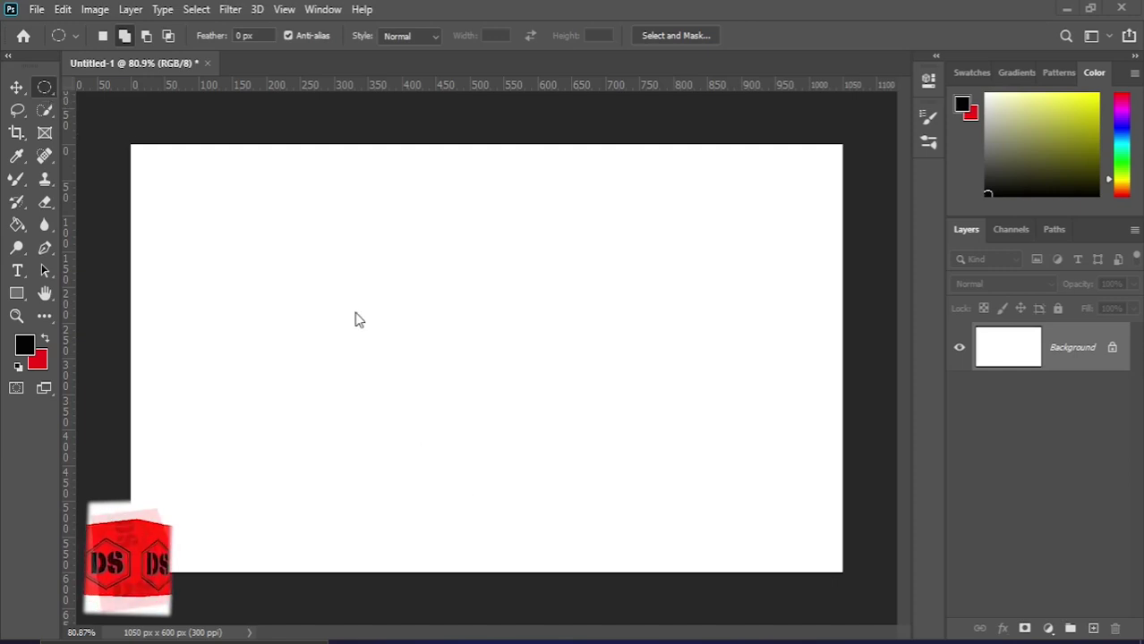
Step: Drag an ellipse across the upper-middle canvas and give it a 15 px feather
drag(294, 205, 580, 416)
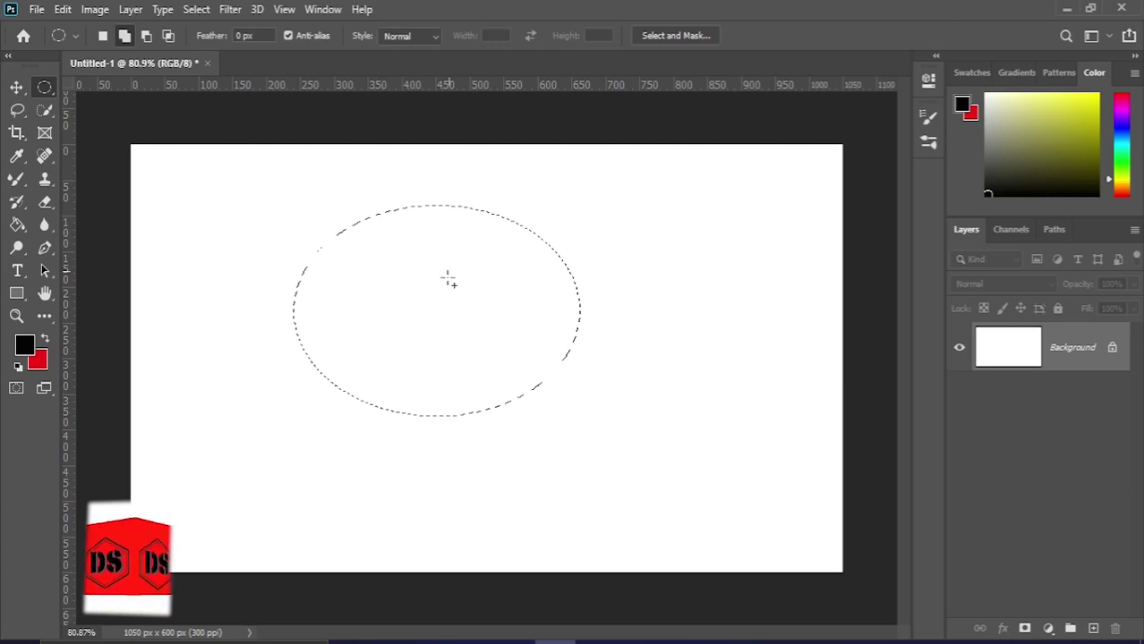
right_click(446, 281)
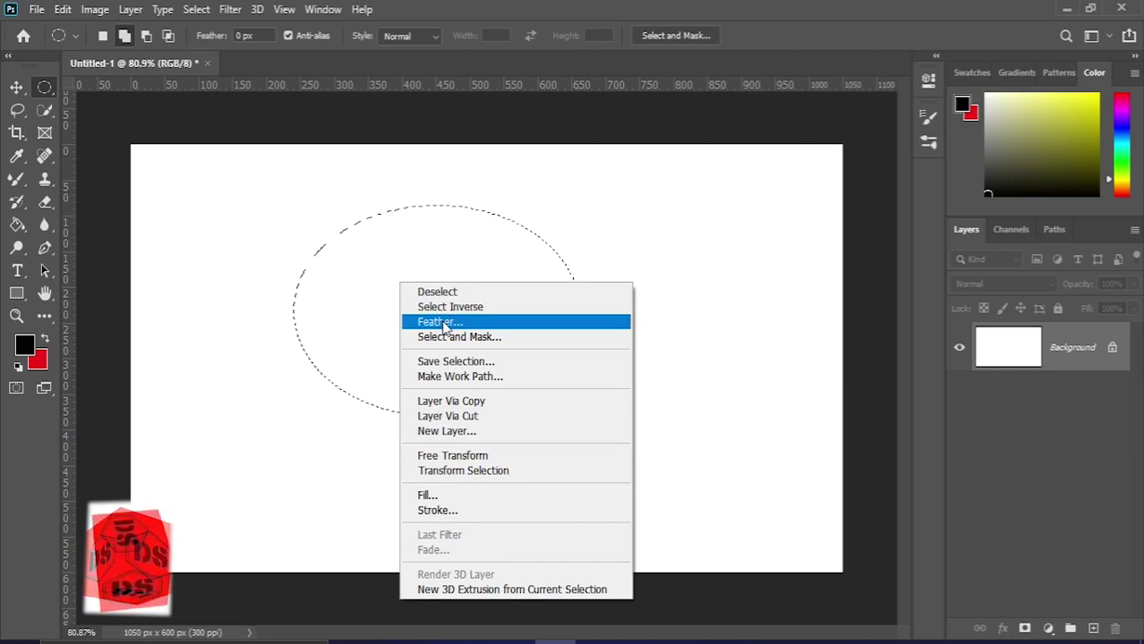
click(443, 324)
text(15)
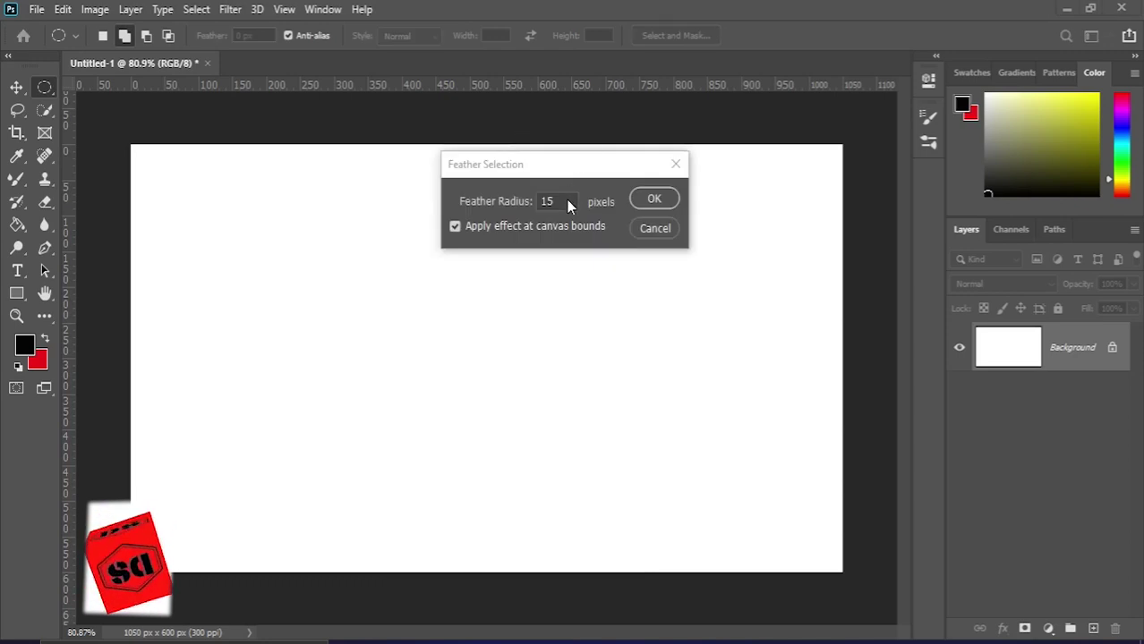
click(653, 199)
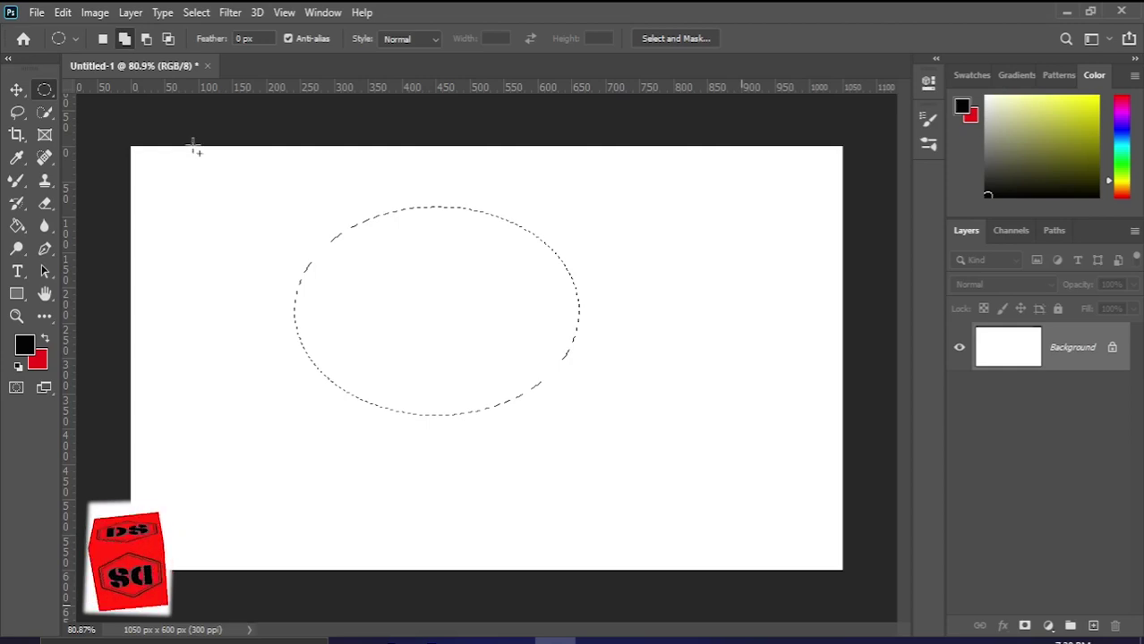
Step: Fill the feathered ellipse with black, deselect it, and switch the marquee to Add to selection
key(alt+BackSpace)
key(ctrl+d)
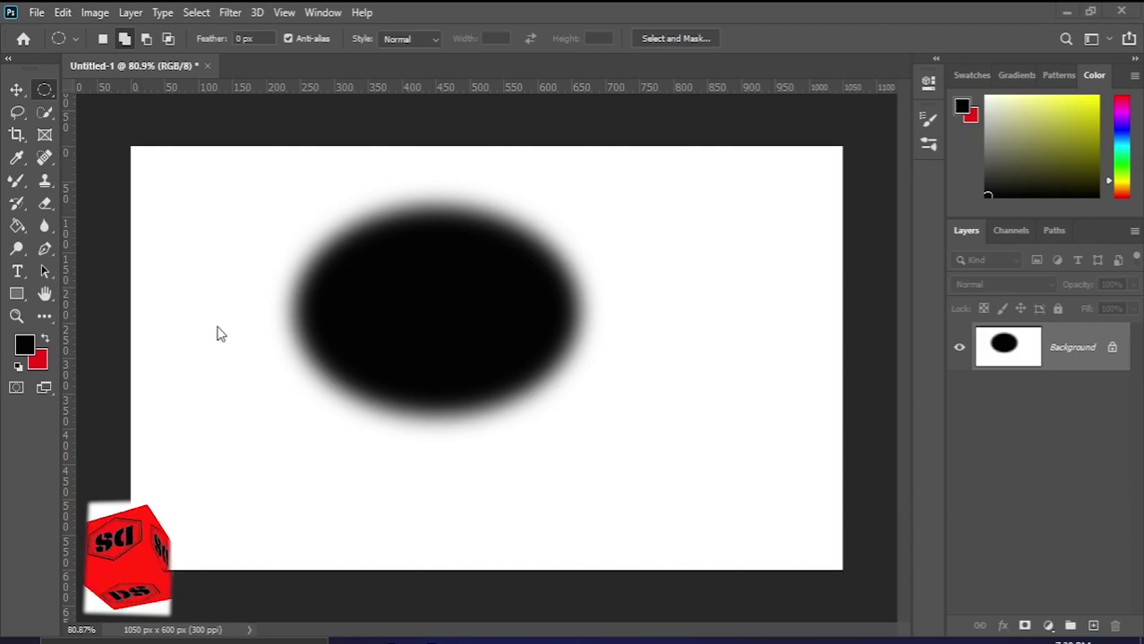
click(125, 39)
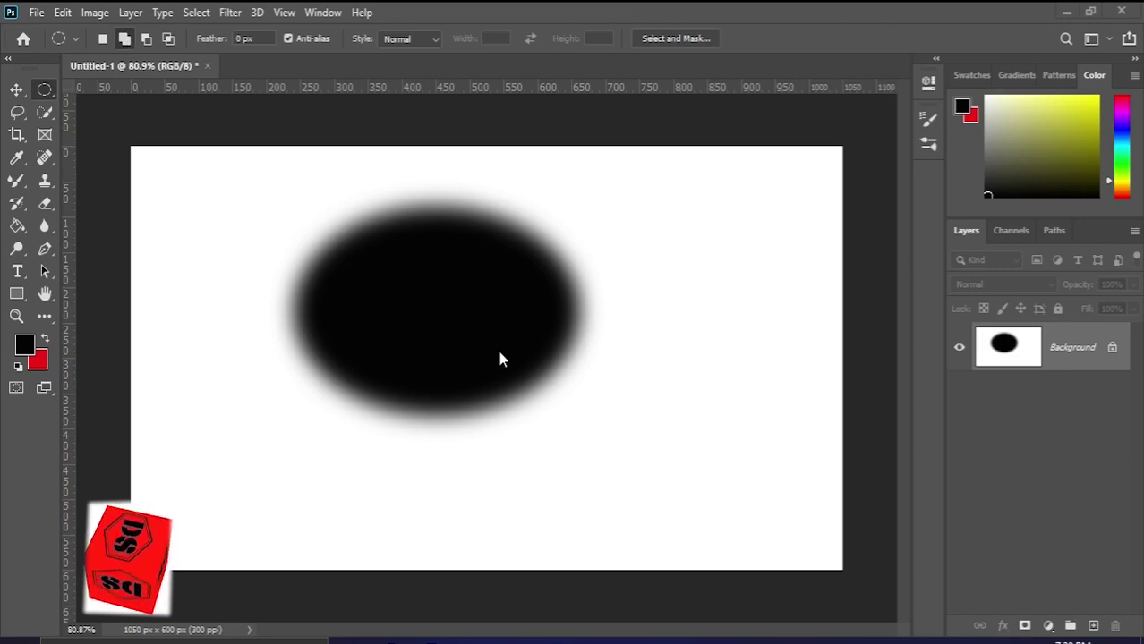
Step: Add a second ellipse below-right of the black one, then subtract an ellipse from its right edge
drag(535, 344, 684, 426)
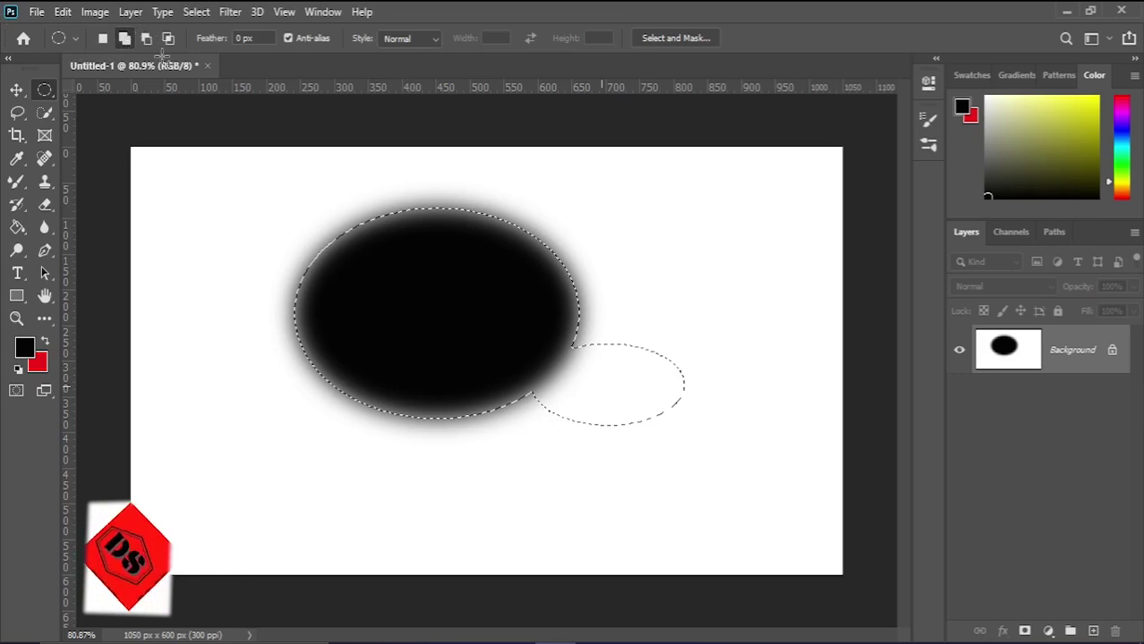
click(146, 37)
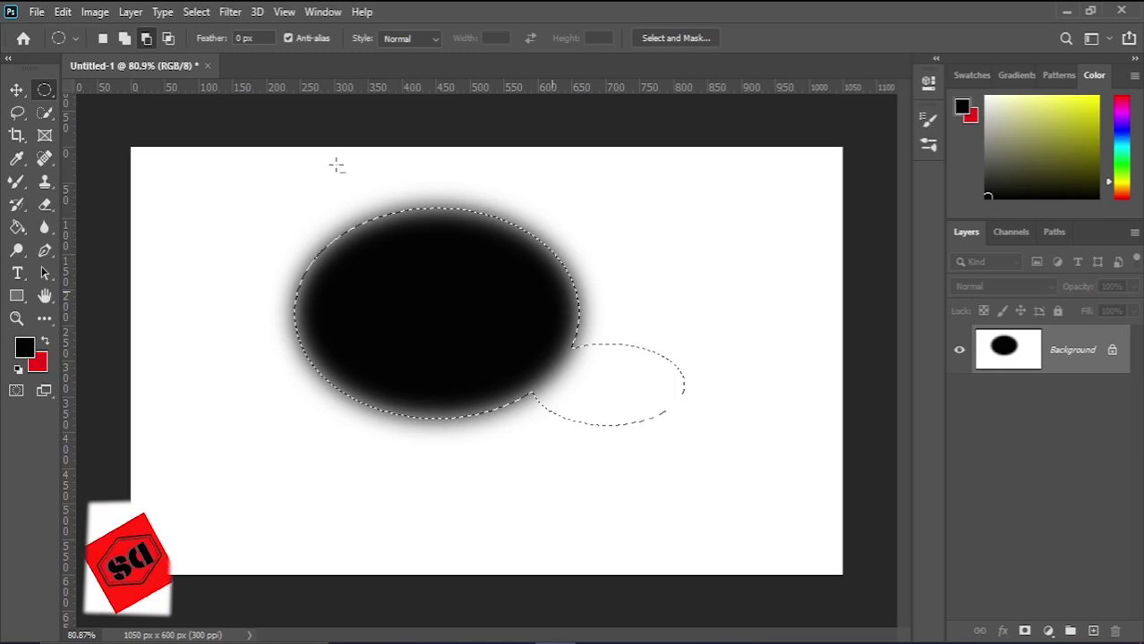
click(146, 38)
drag(538, 279, 664, 350)
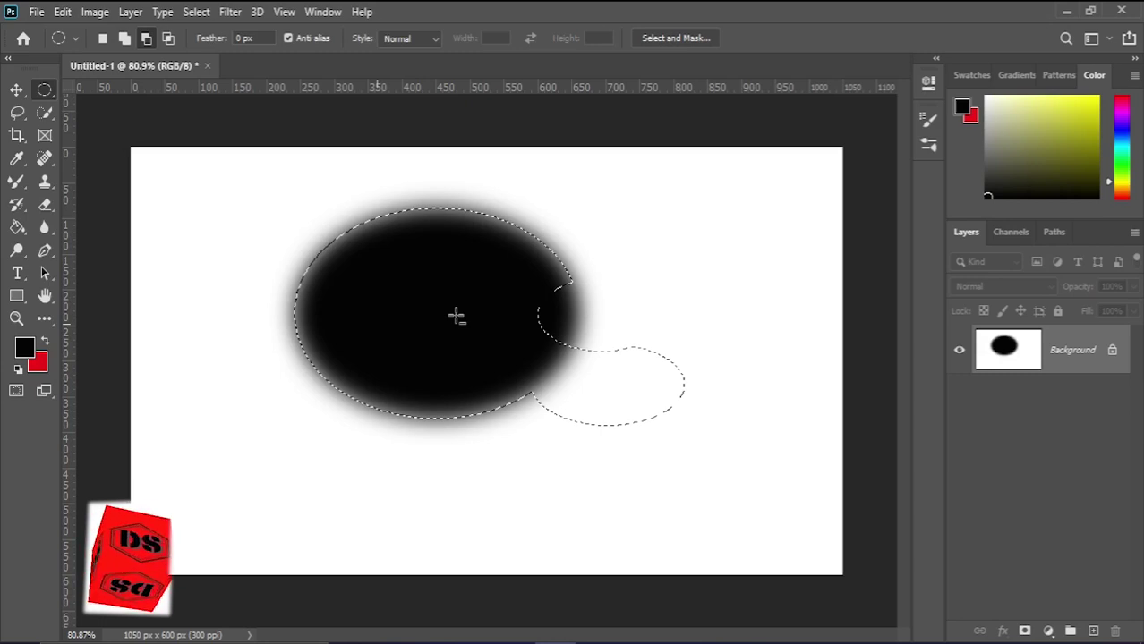
Step: Intersect the selection with a new ellipse over the black ellipse's right part
click(168, 38)
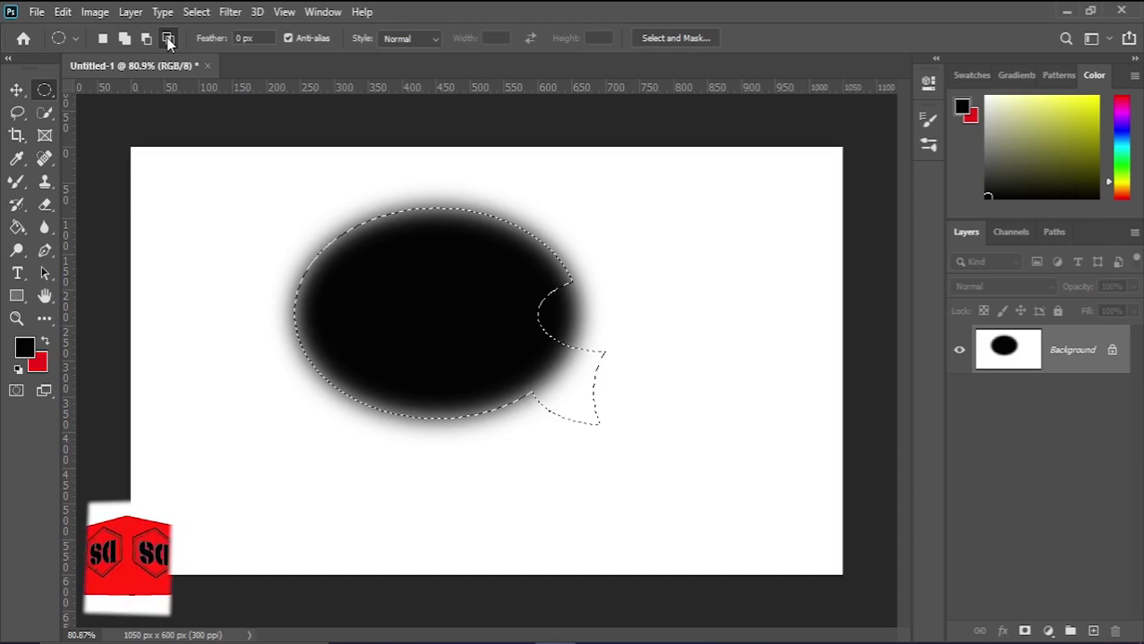
click(168, 40)
drag(535, 331, 534, 355)
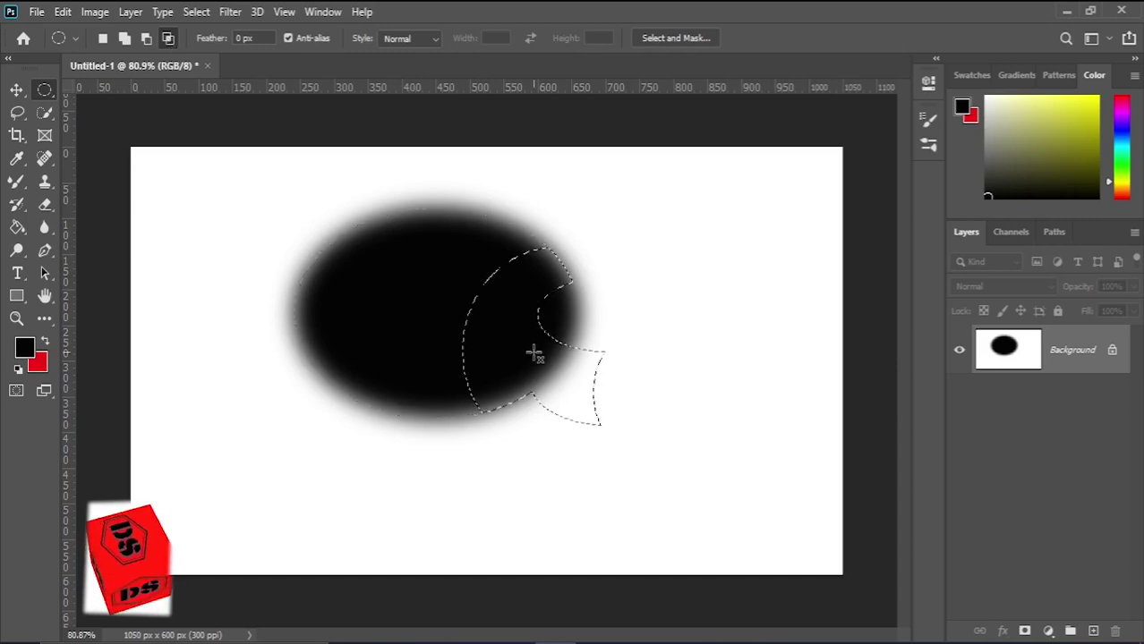